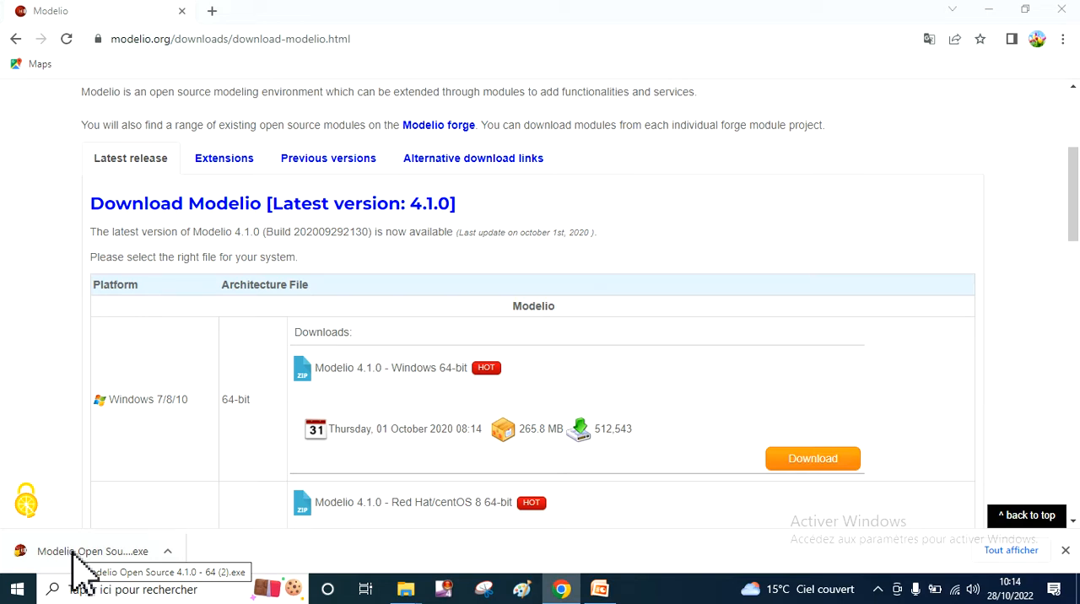
- Run the downloaded installer, accept the licence, install Modelio Open Source 4.1 with the default folders, and launch it on finishing
left_click(65, 554)
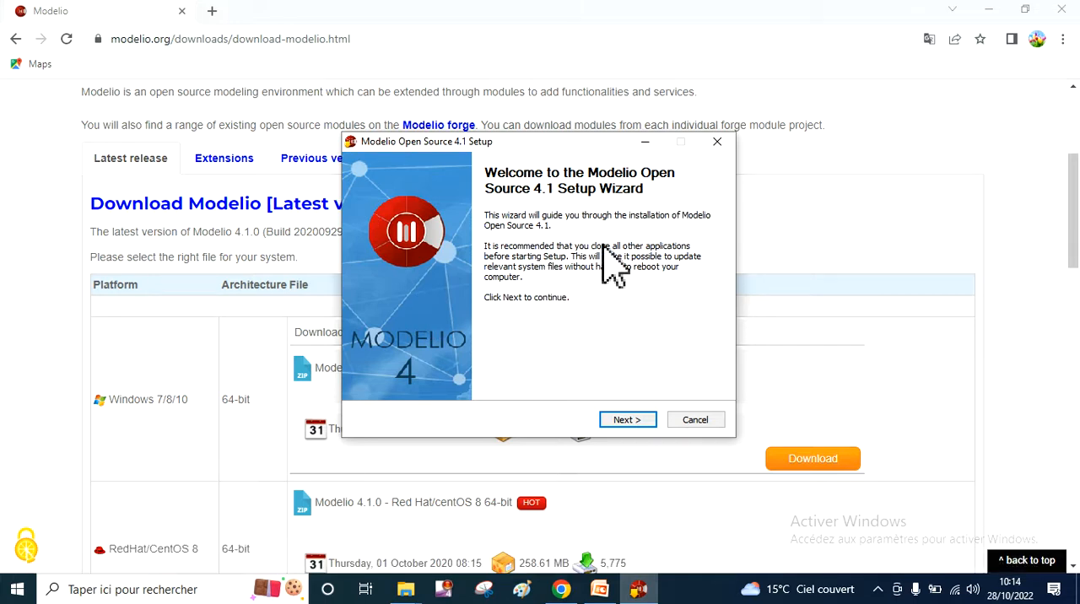
left_click(627, 422)
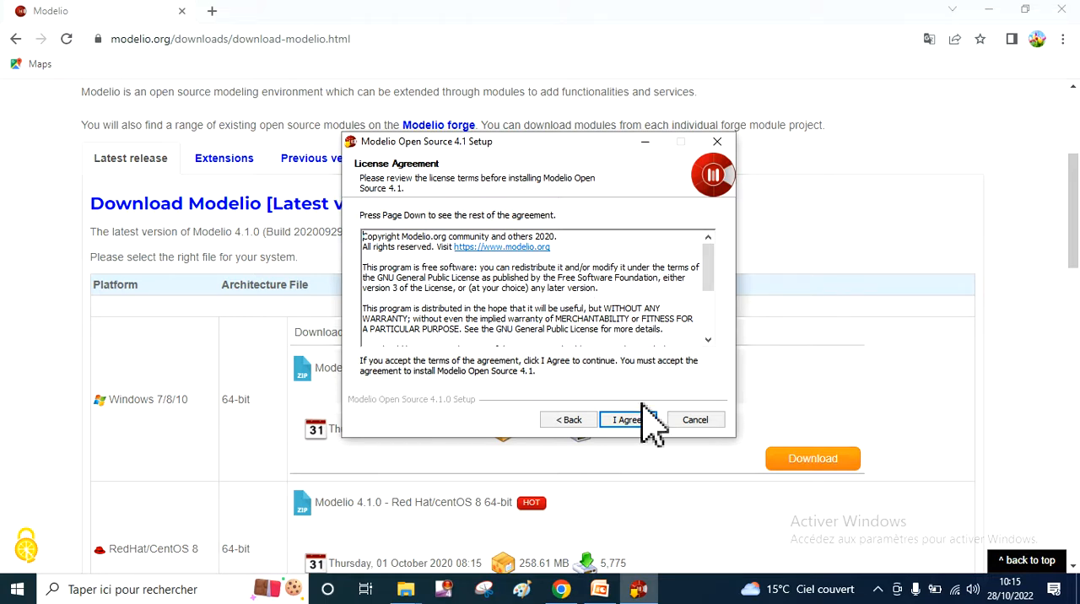
left_click(626, 422)
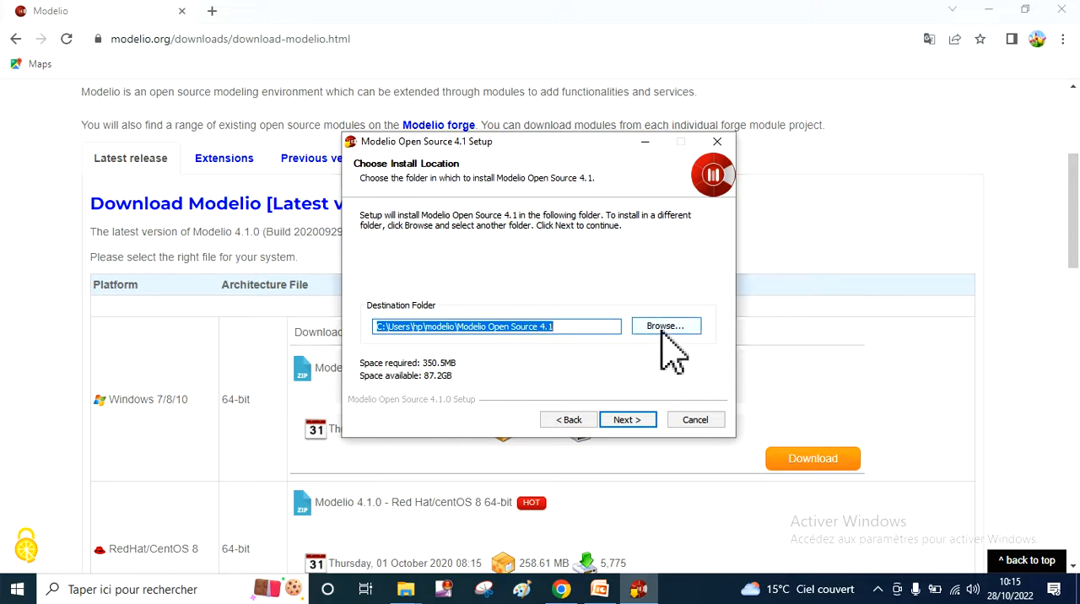
left_click(621, 420)
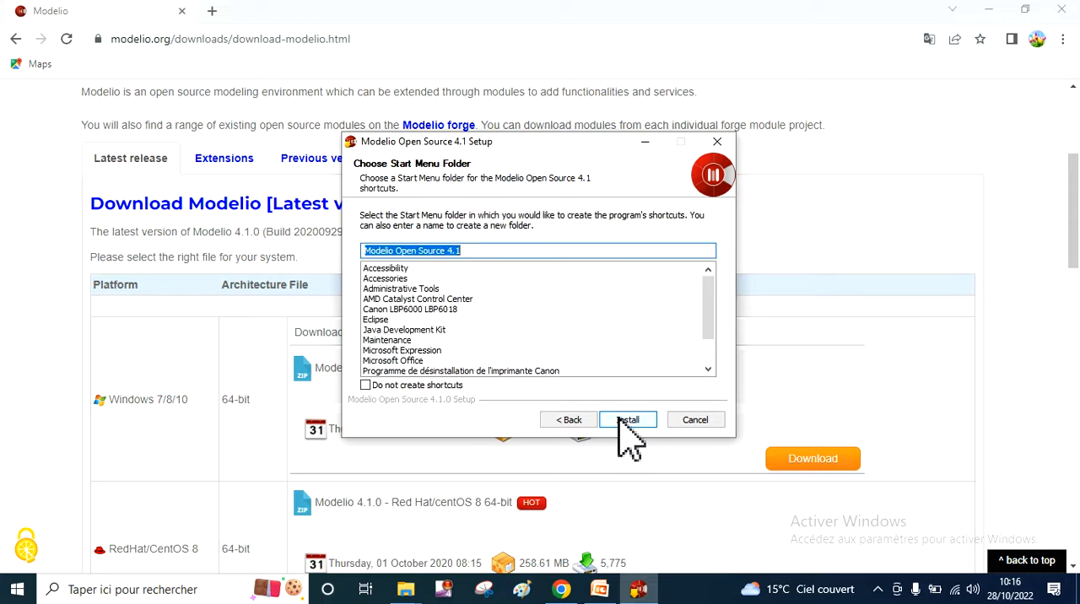
left_click(623, 420)
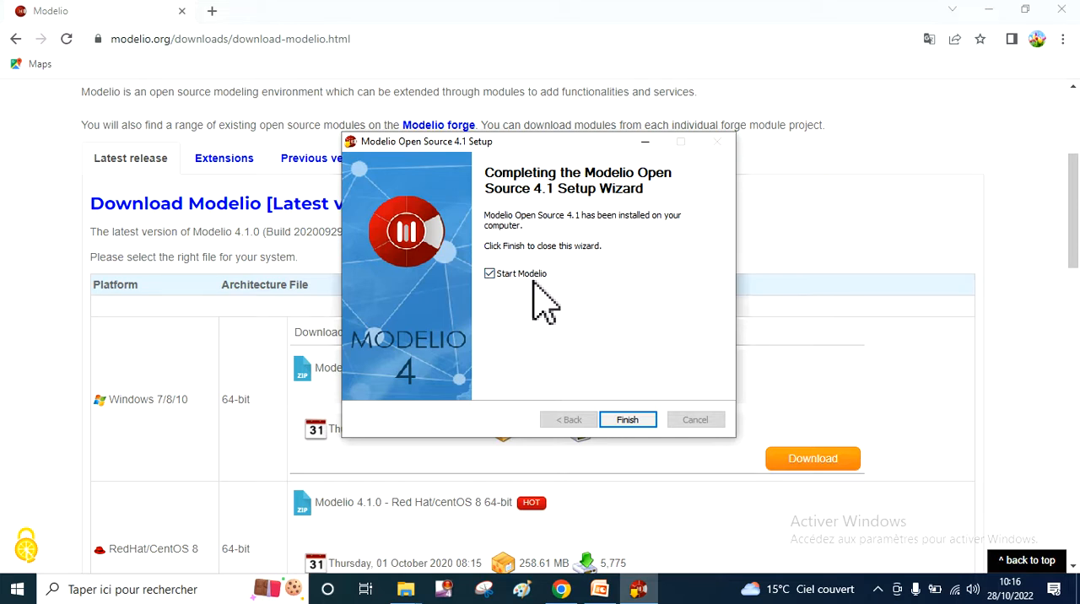
left_click(617, 417)
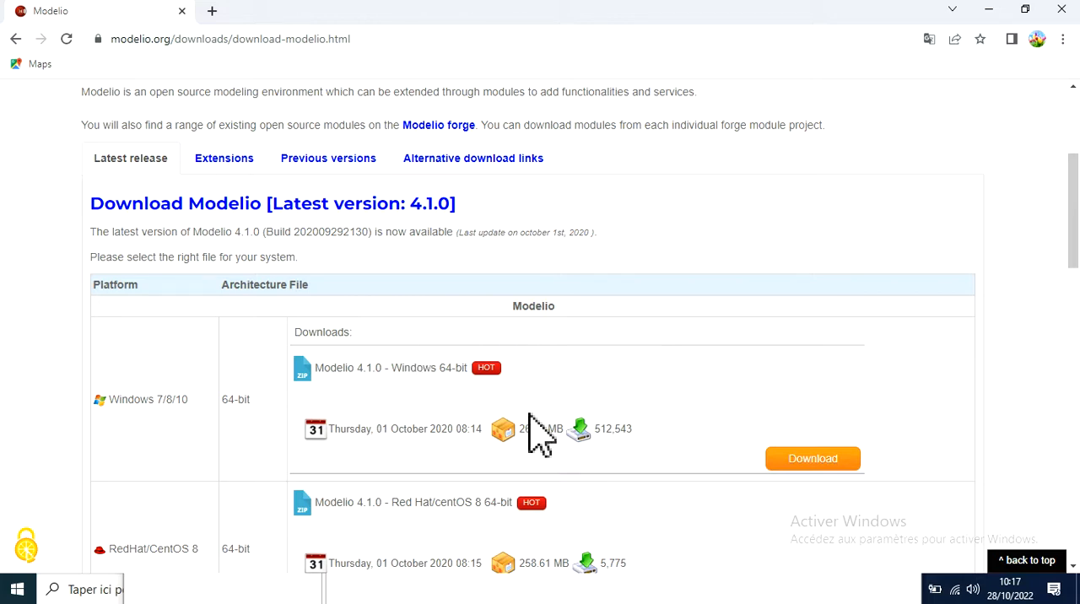
- Minimize the browser, PowerPoint, Modelio and Téléchargements windows to show the desktop
left_click(991, 10)
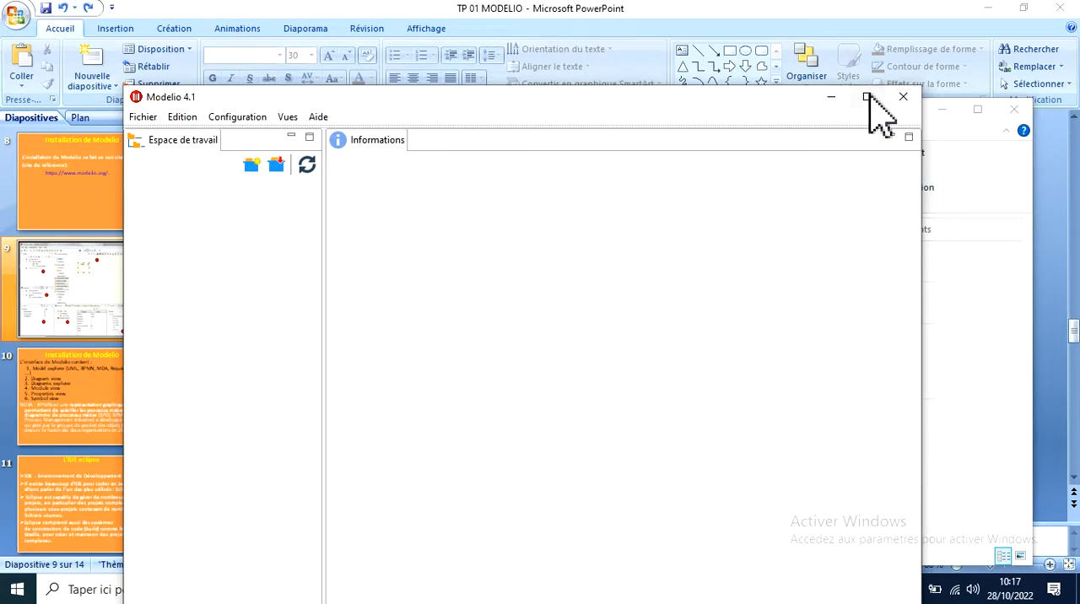
left_click(985, 10)
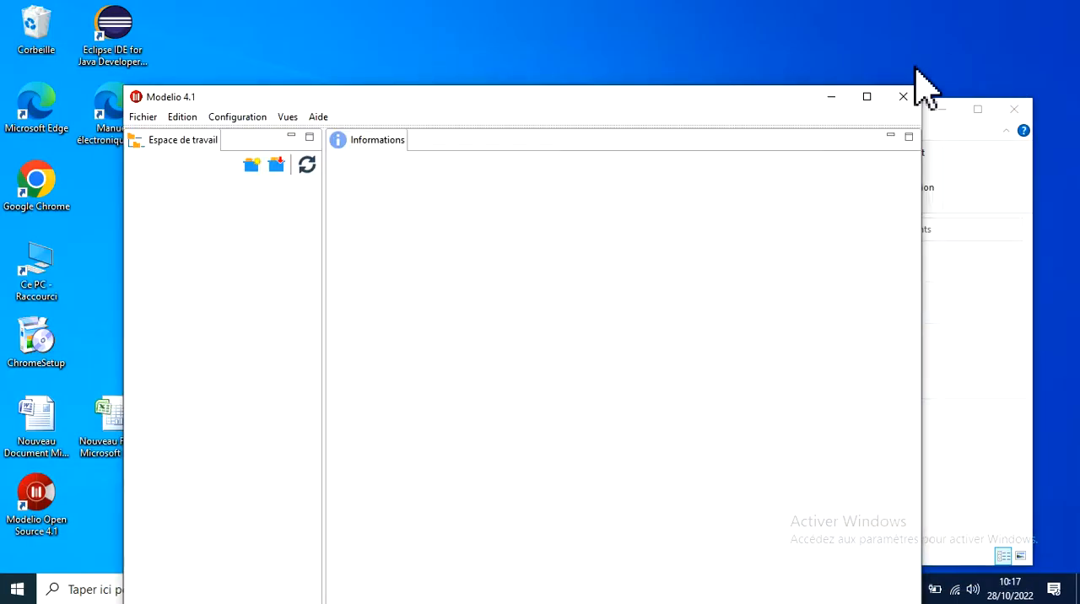
left_click(832, 98)
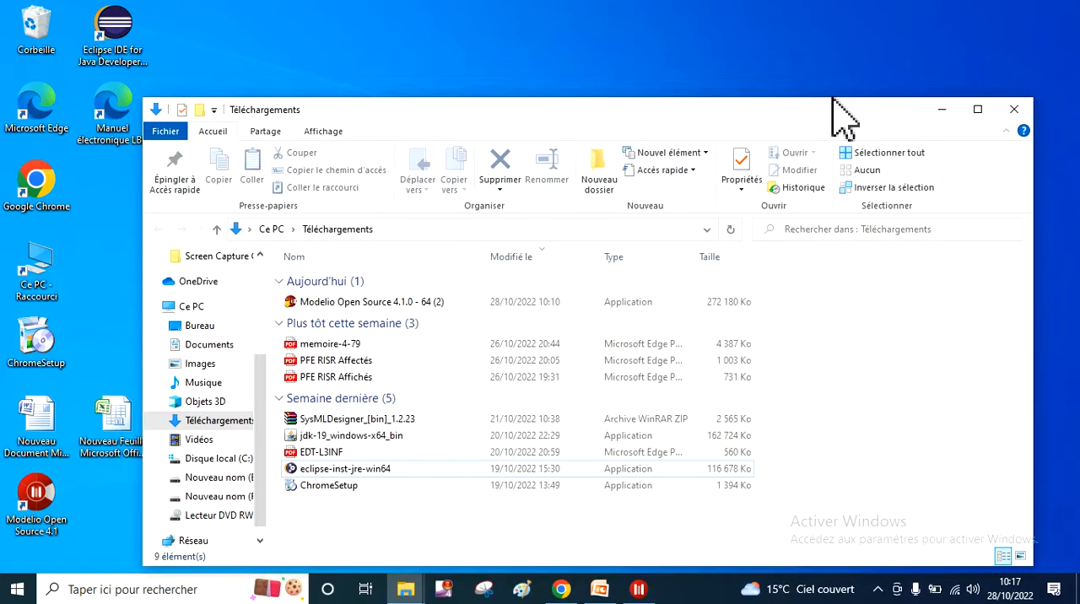
left_click(943, 110)
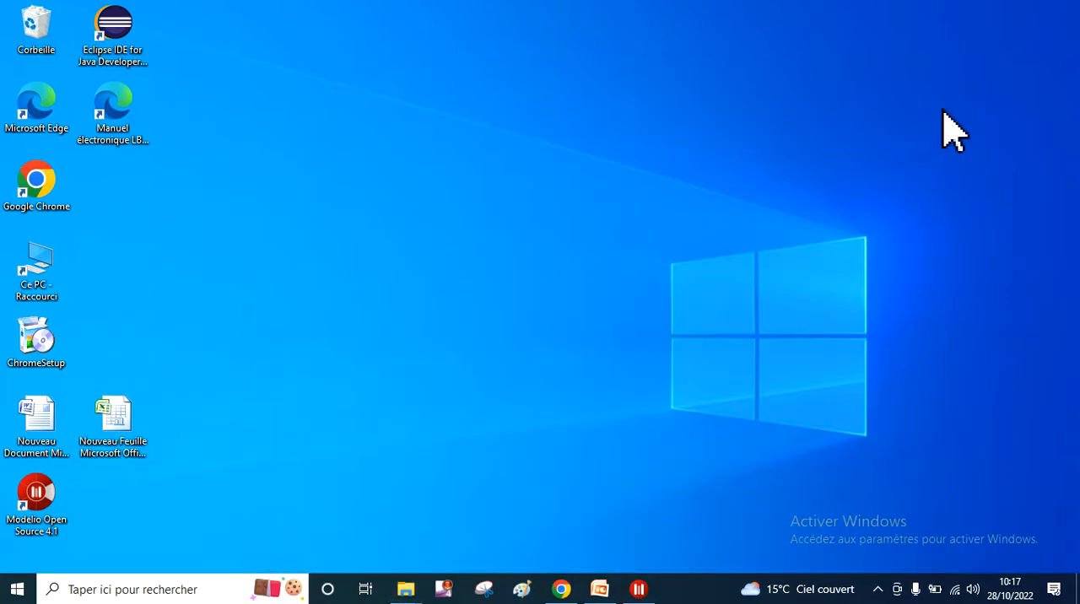
- View the Modelio window and the Téléchargements folder, minimizing each one to return to the desktop
left_click(641, 598)
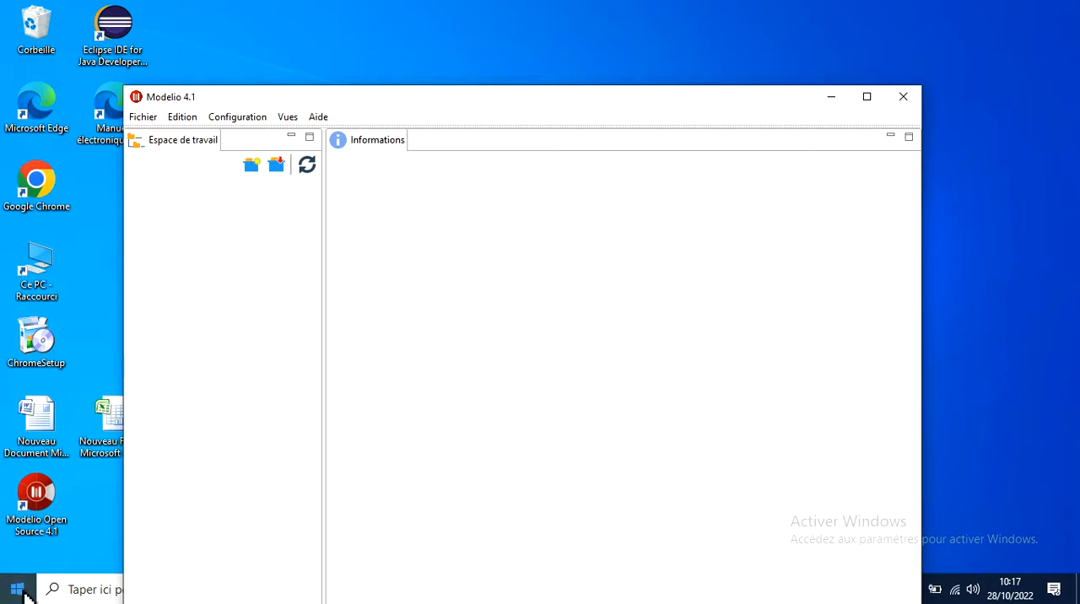
left_click(830, 96)
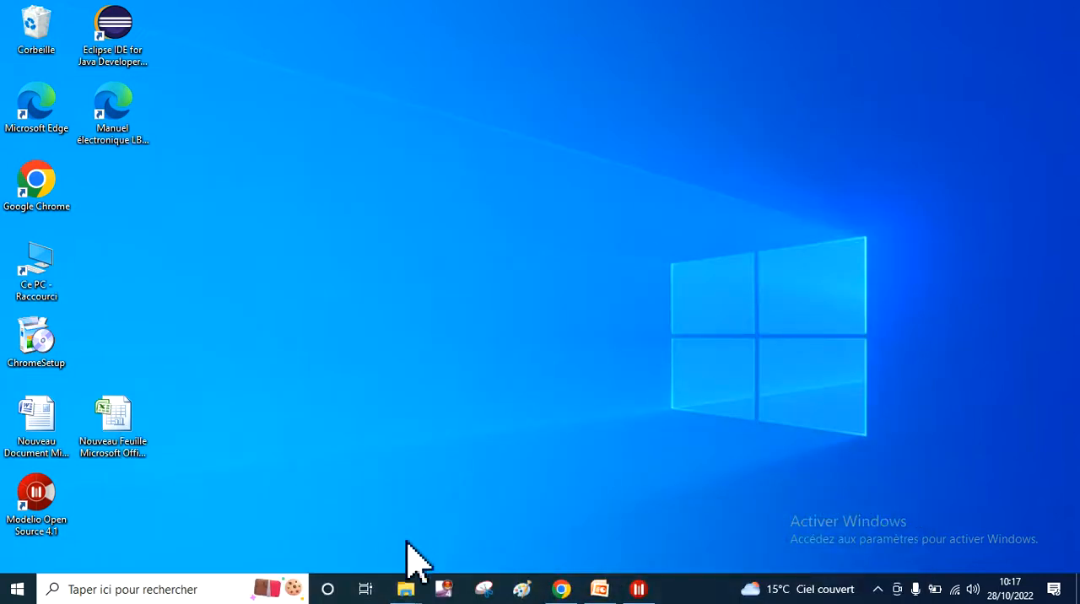
left_click(408, 593)
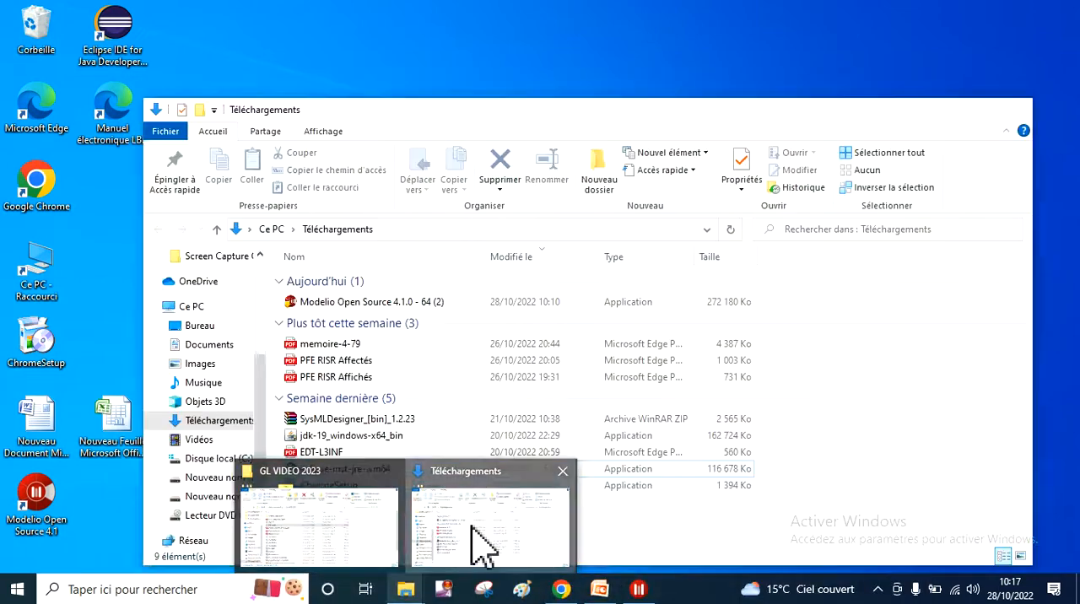
left_click(475, 544)
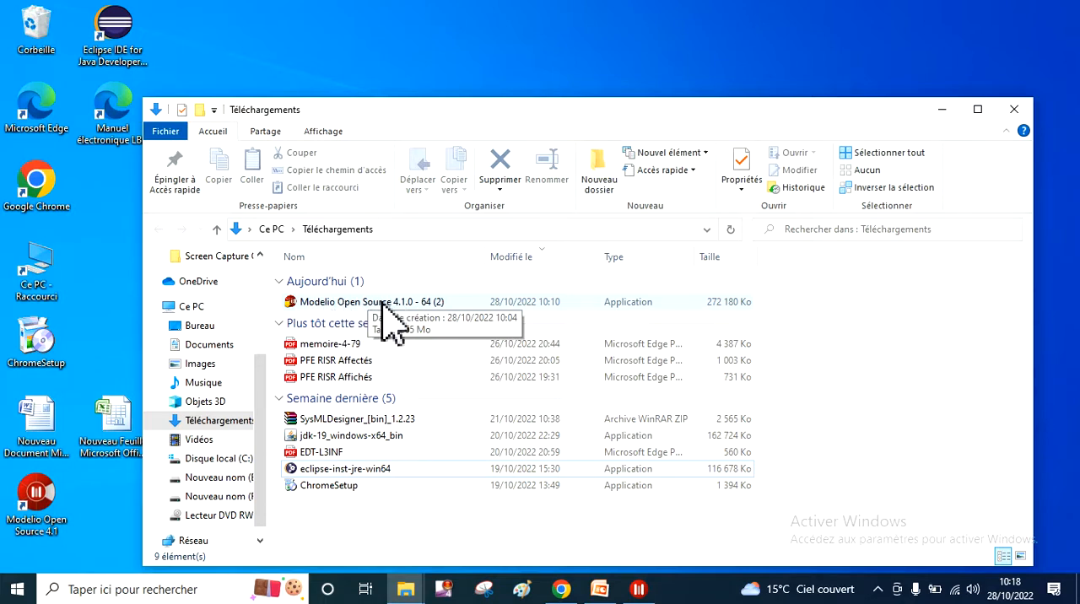
left_click(944, 110)
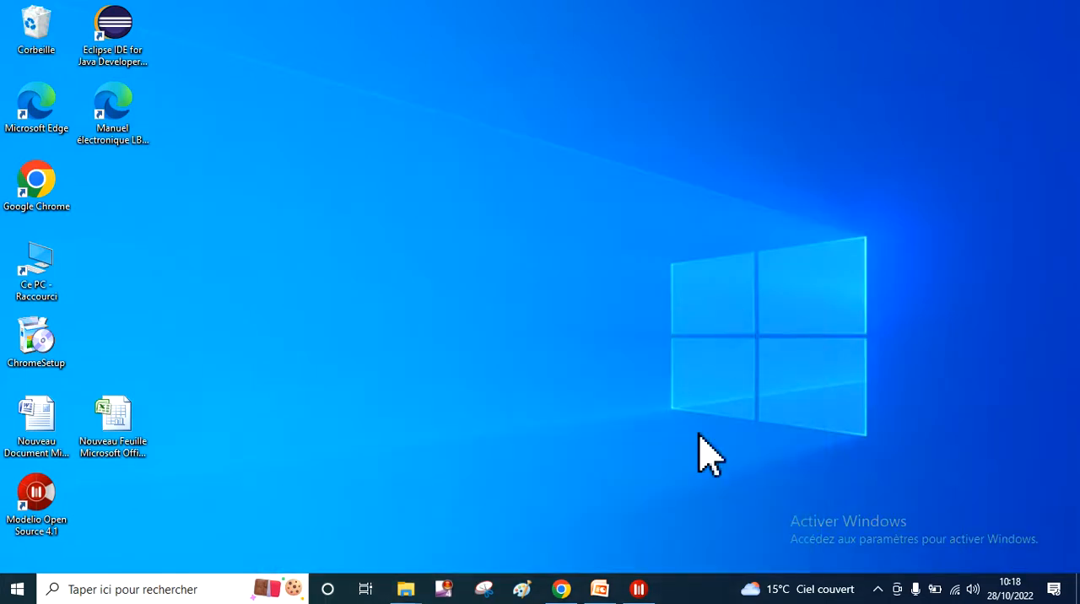
- Switch to Modelio and open the dialog for creating a new project
left_click(639, 587)
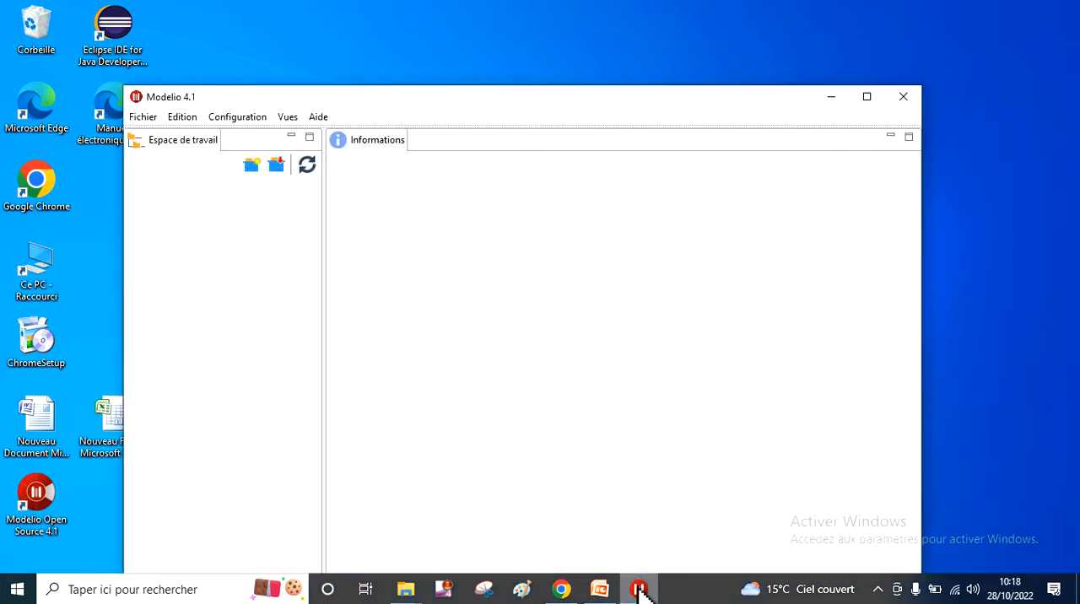
left_click(143, 117)
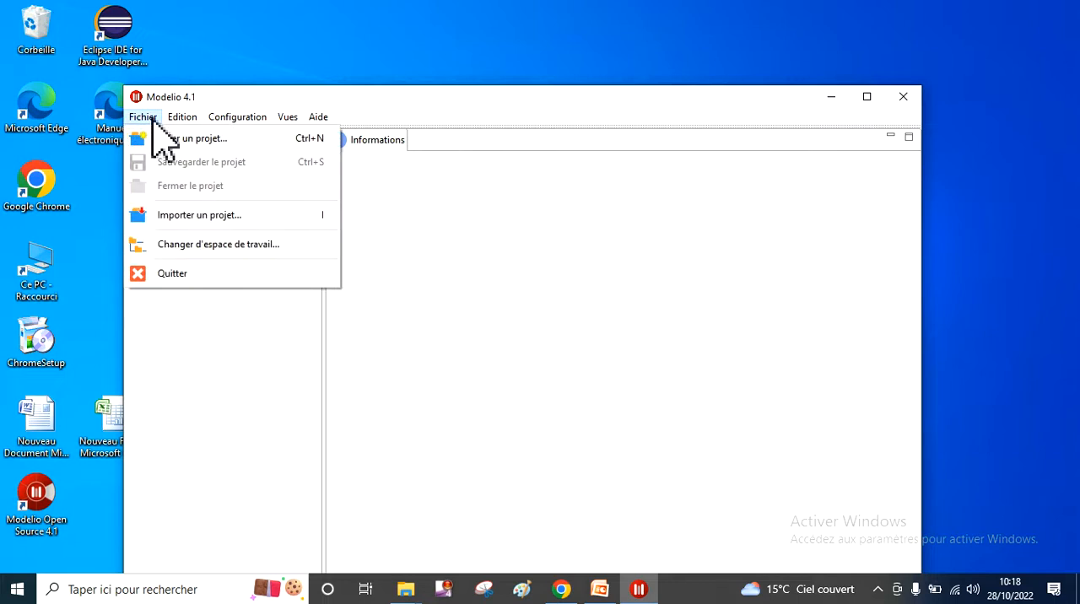
left_click(175, 139)
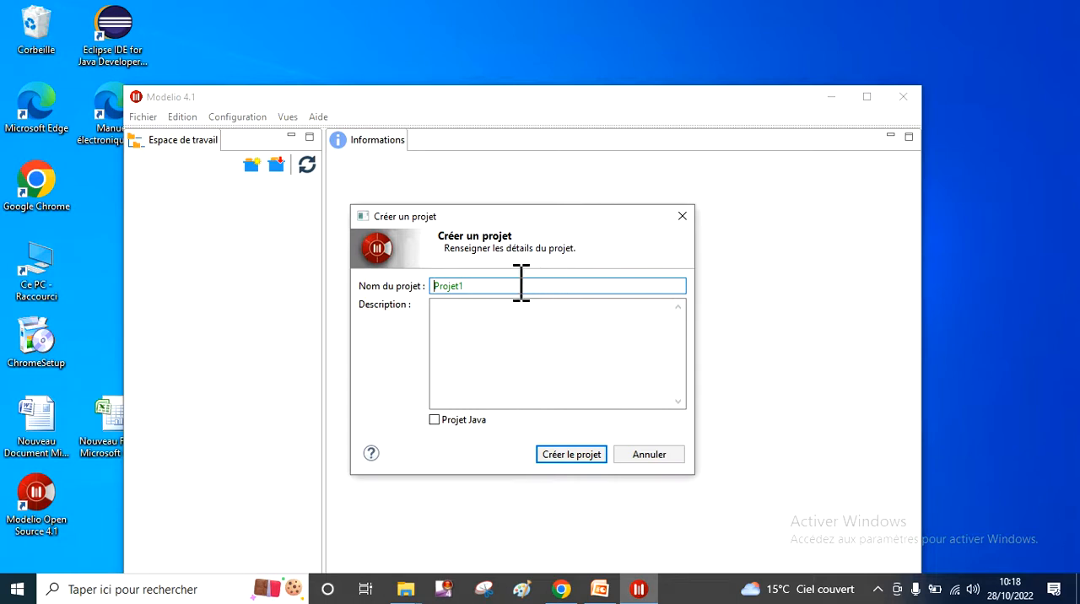
- Try to create a Java project named TP1 with the description Premier TP, without replacing the existing project
left_click(519, 286)
key("BackSpace")
key("BackSpace")
key("BackSpace")
key("BackSpace")
key("BackSpace")
key("BackSpace")
type("T")
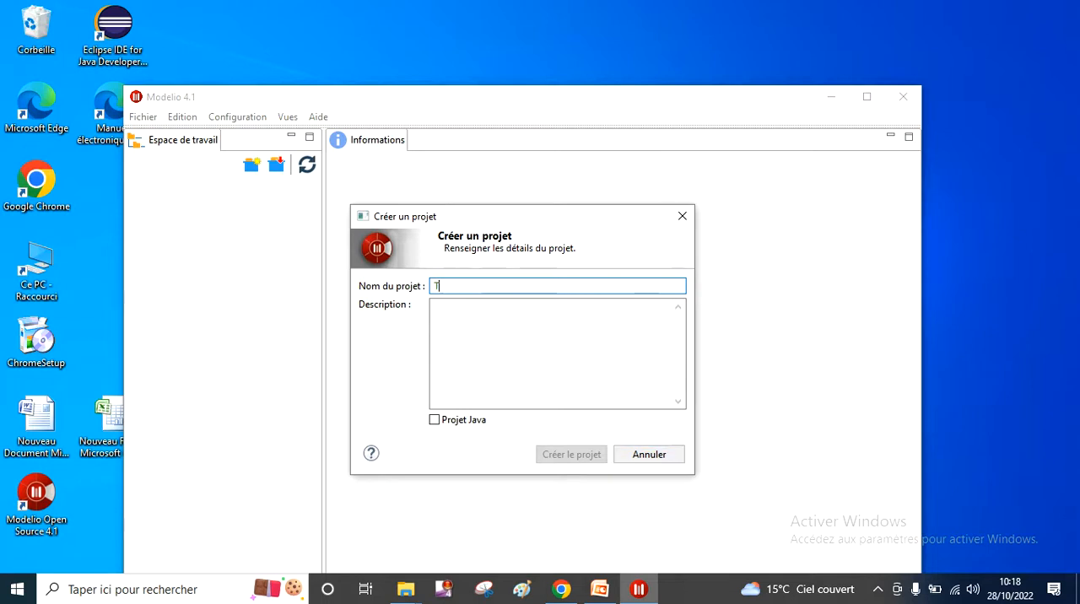
type("P1")
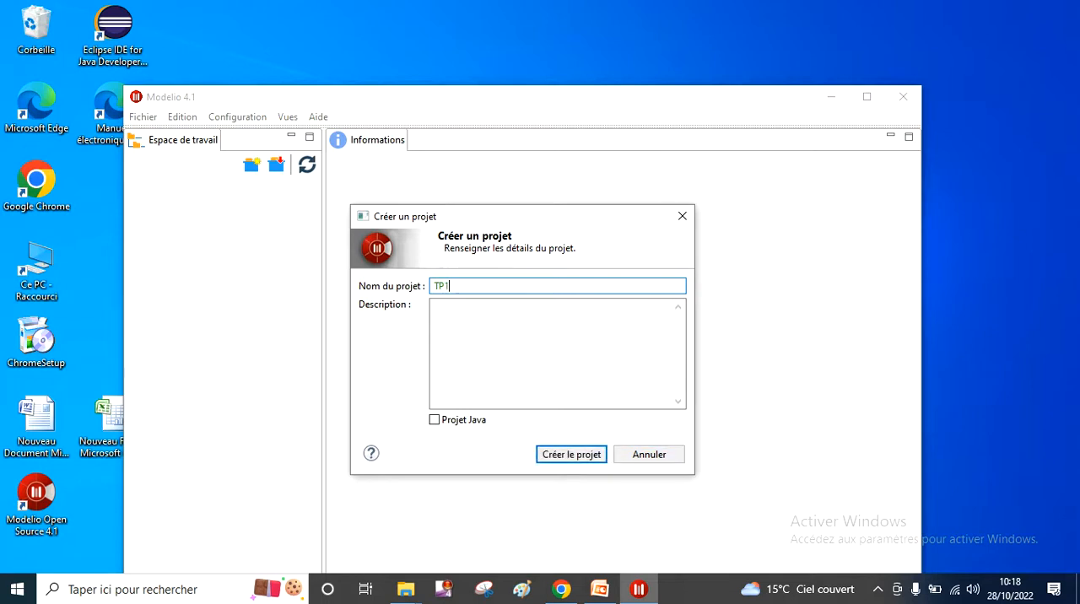
left_click(480, 335)
type("Premier TP")
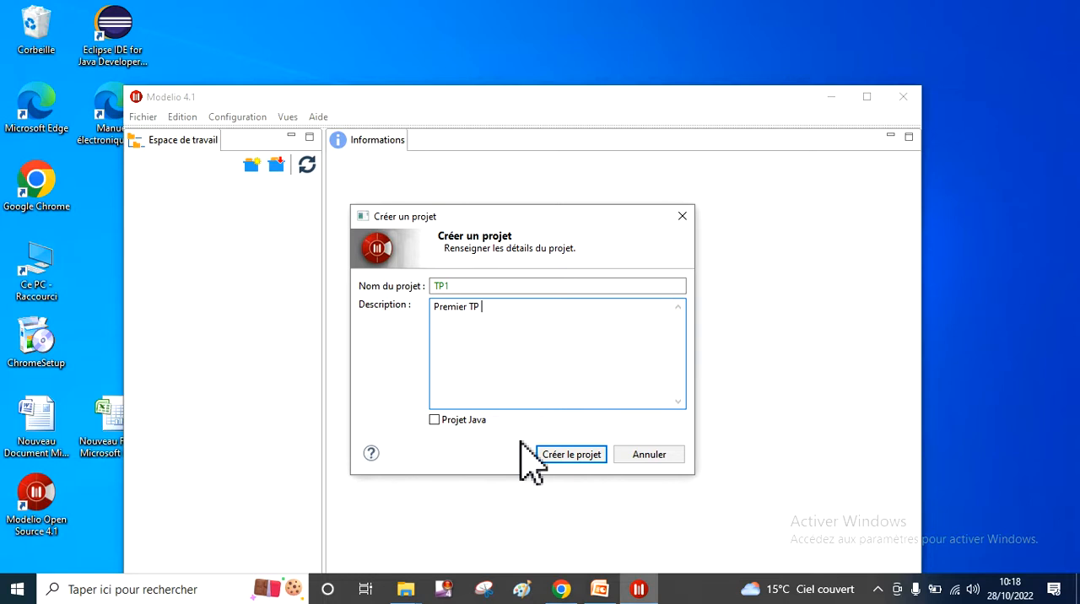
left_click(434, 420)
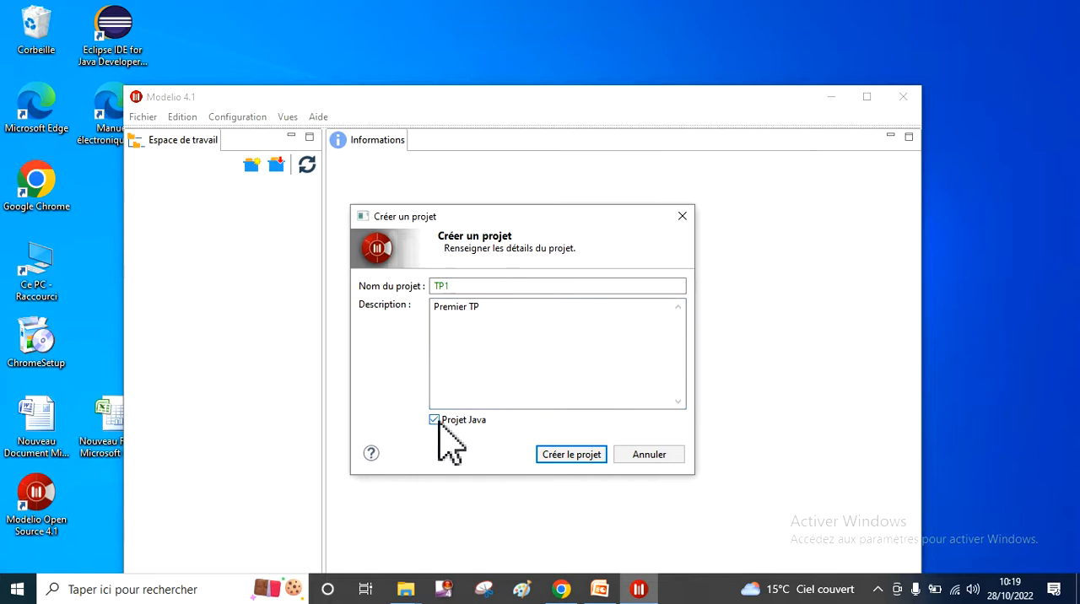
left_click(564, 456)
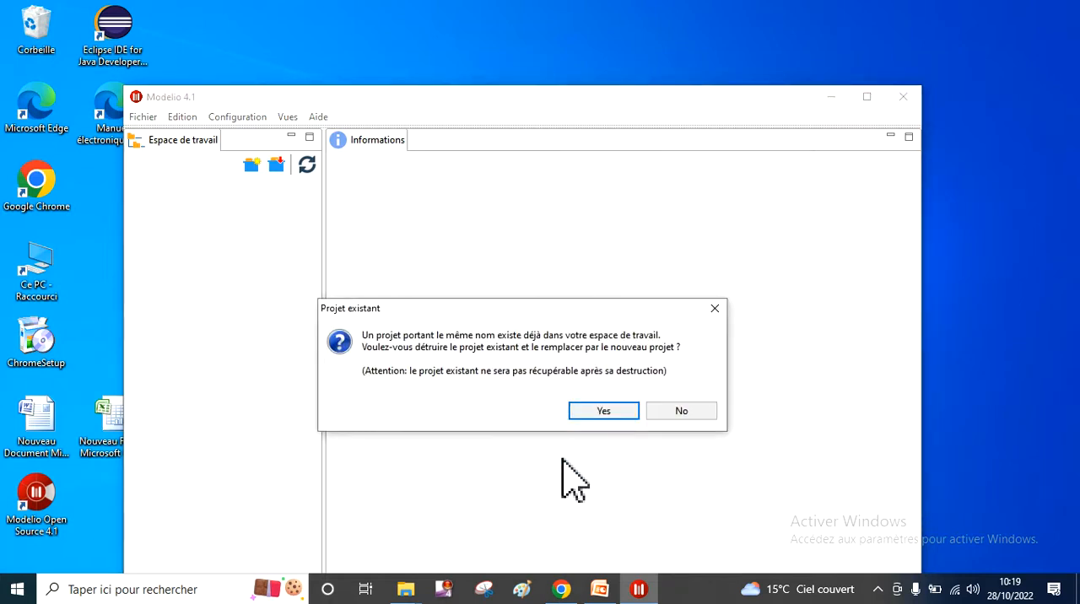
left_click(673, 411)
- Create a Java project named TP VIDEO with the description Premier TP
left_click(487, 286)
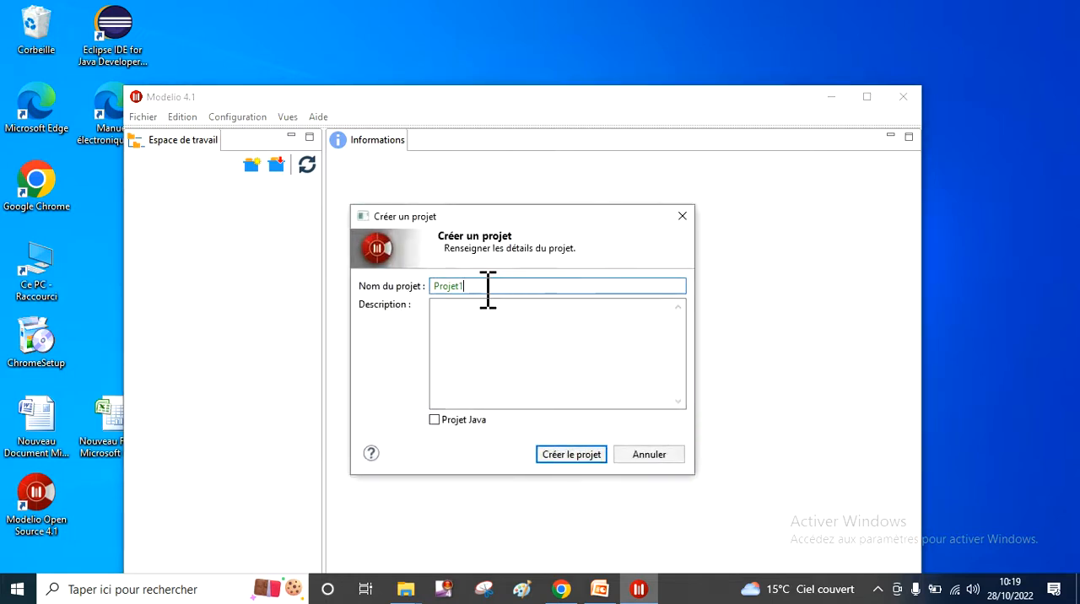
key("BackSpace")
key("BackSpace")
key("BackSpace")
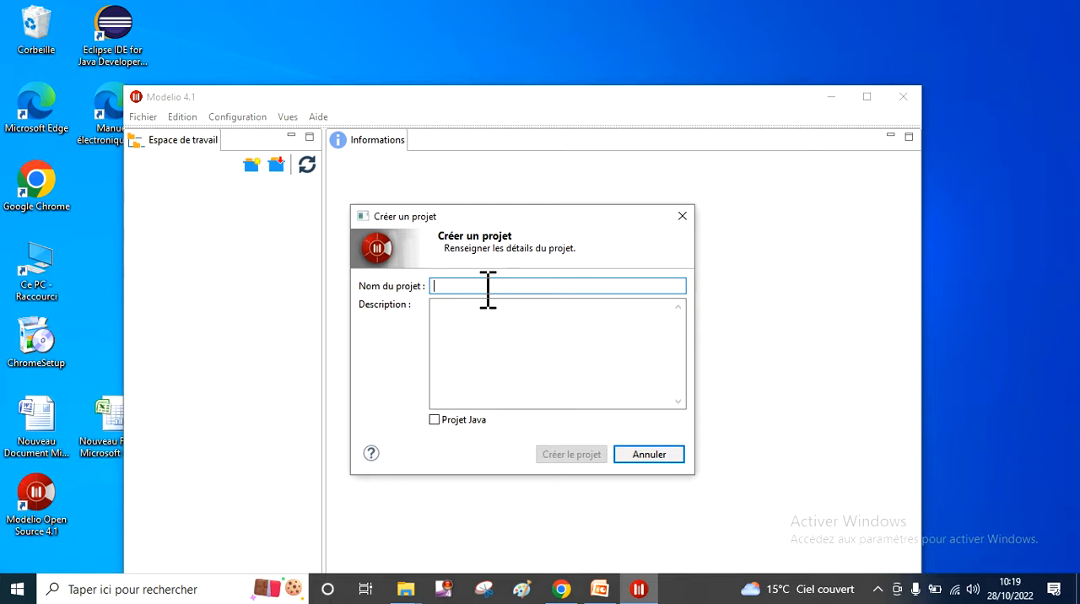
type("TP VIDEO")
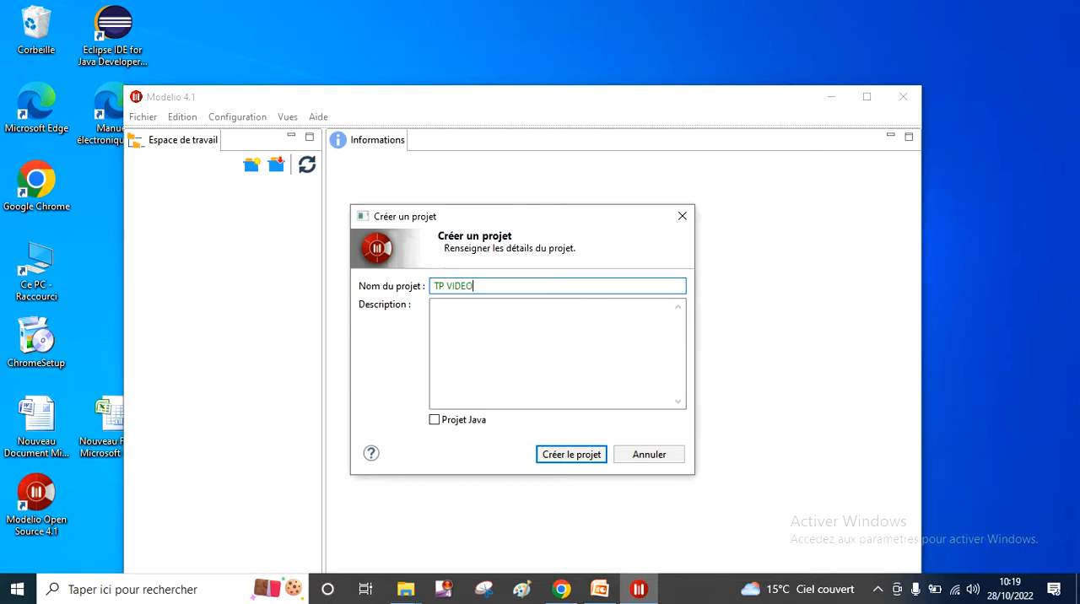
left_click(472, 324)
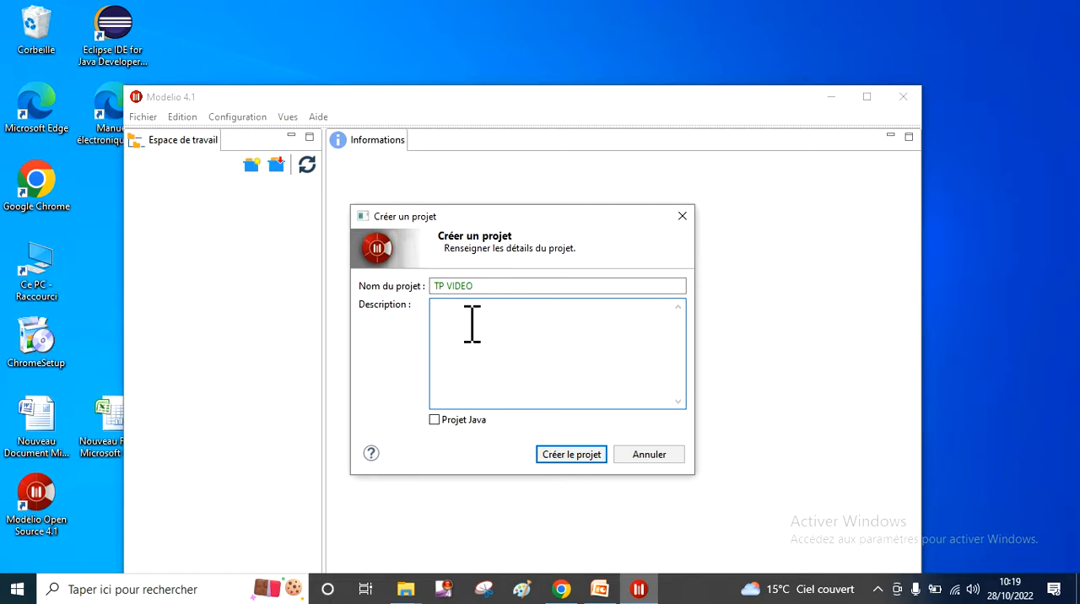
type("Premier TP")
left_click(435, 420)
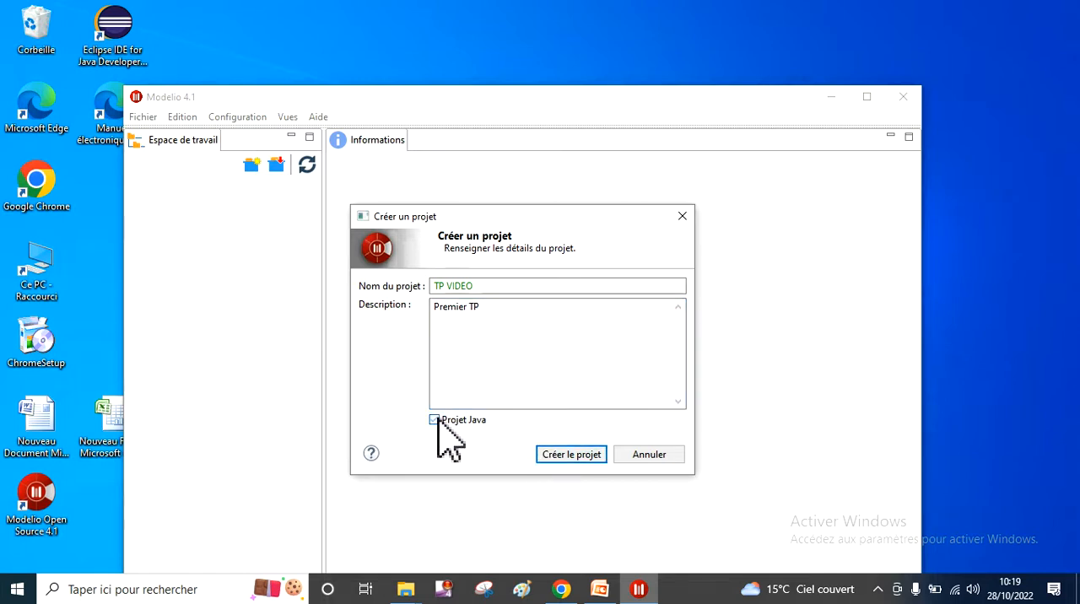
left_click(553, 452)
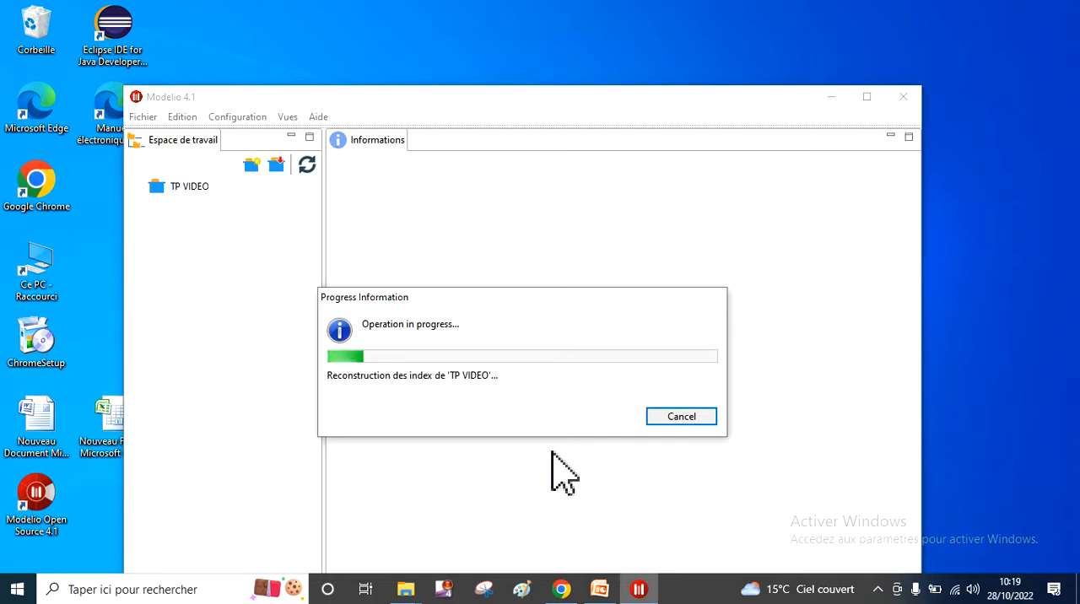
left_click(666, 413)
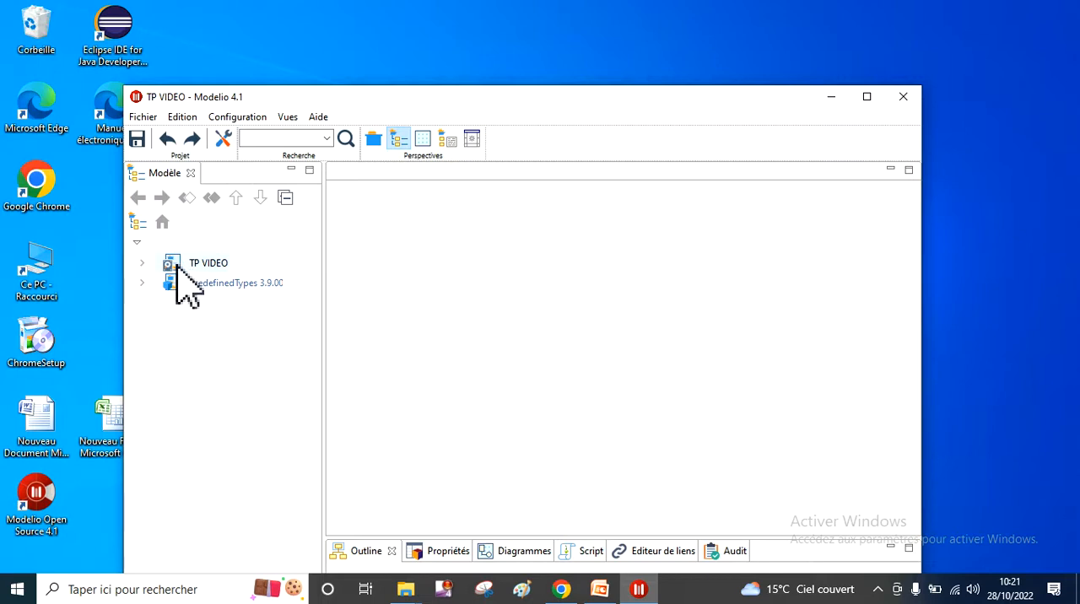
- Create a class diagram (Diagramme de classe) with the default name in the tp video package of the TP VIDEO project
left_click(142, 263)
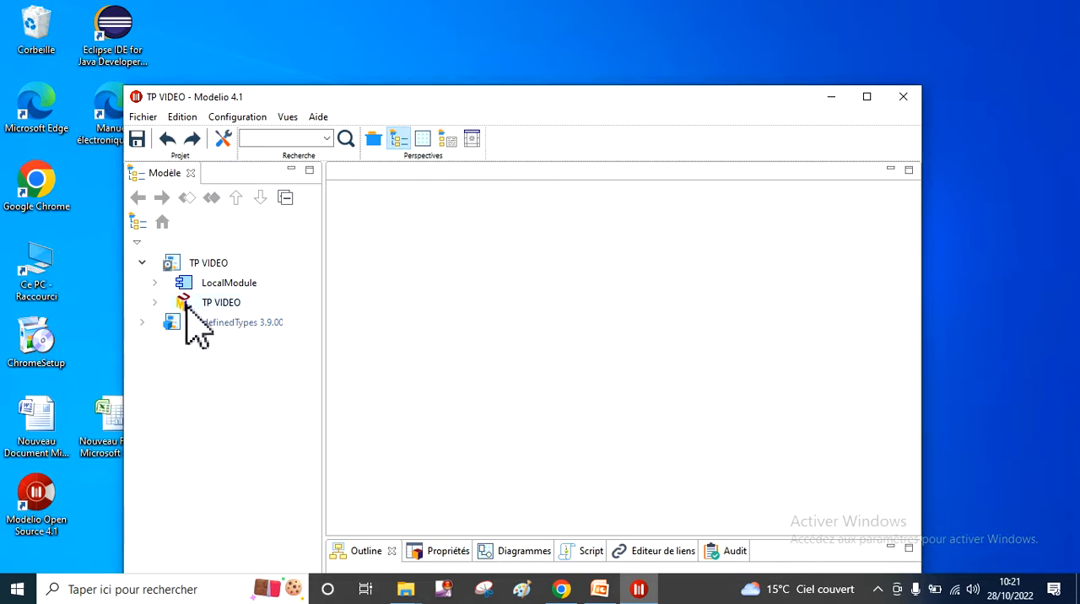
left_click(155, 303)
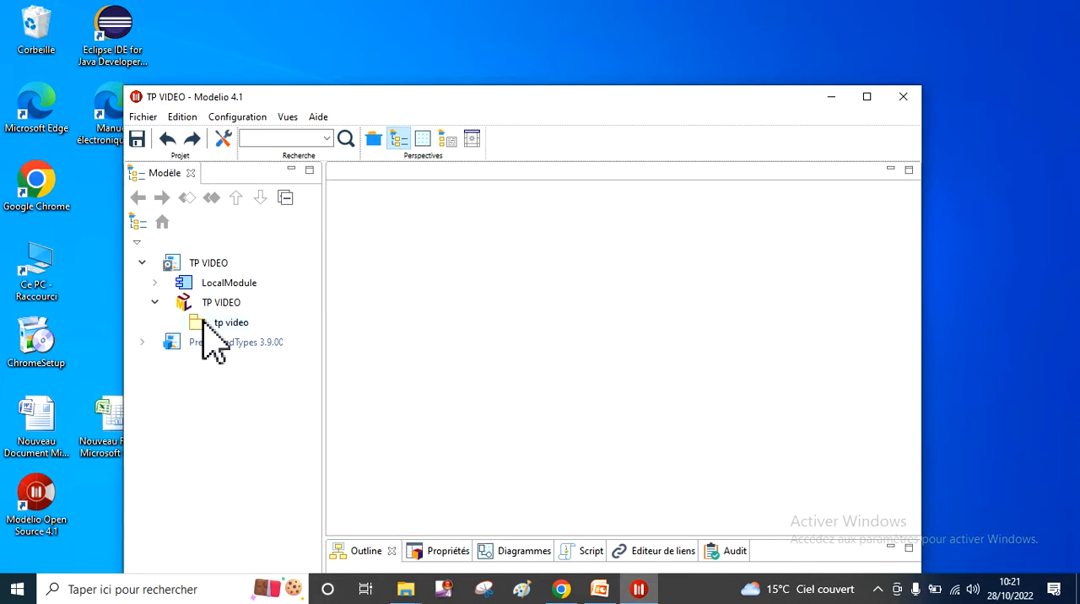
left_click(203, 322)
right_click(203, 322)
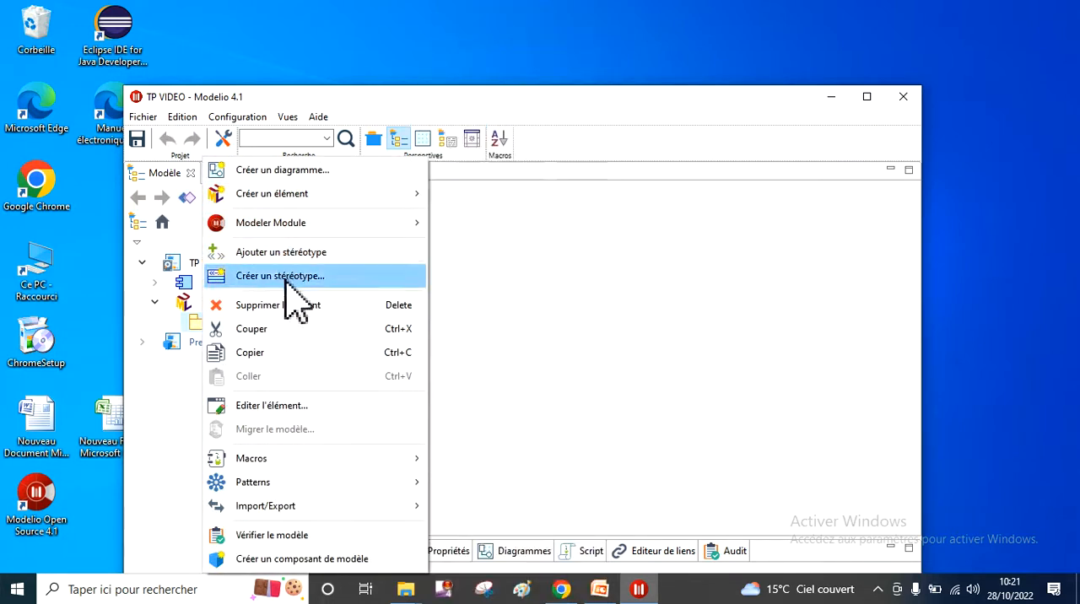
left_click(320, 173)
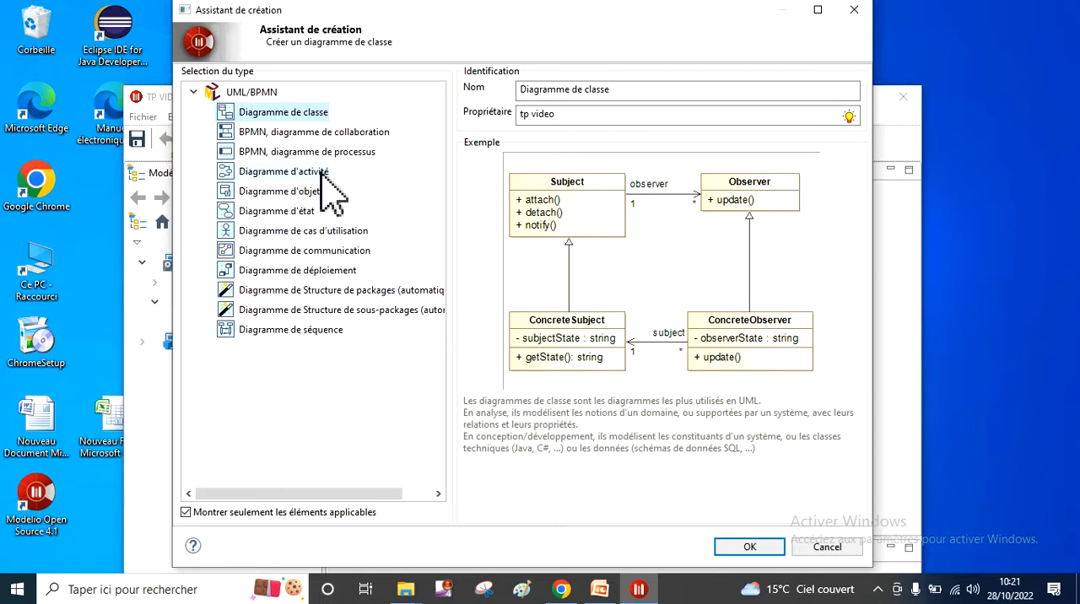
double_click(317, 116)
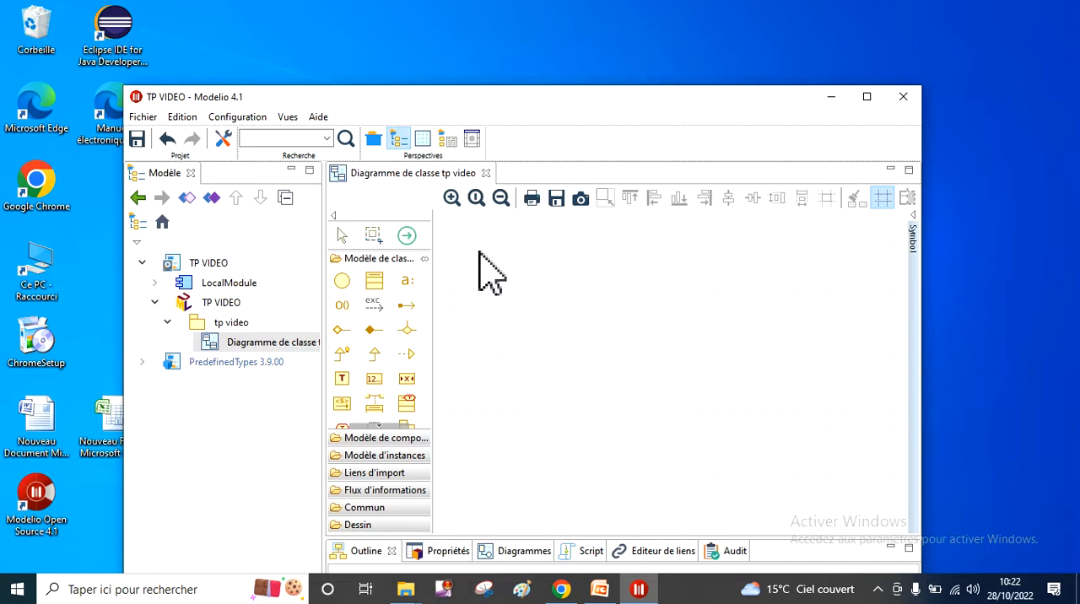
- Switch to the TP 01 MODELIO presentation in PowerPoint and start the slide show at the annotated Modelio interface slide
left_click_drag(604, 101, 601, 61)
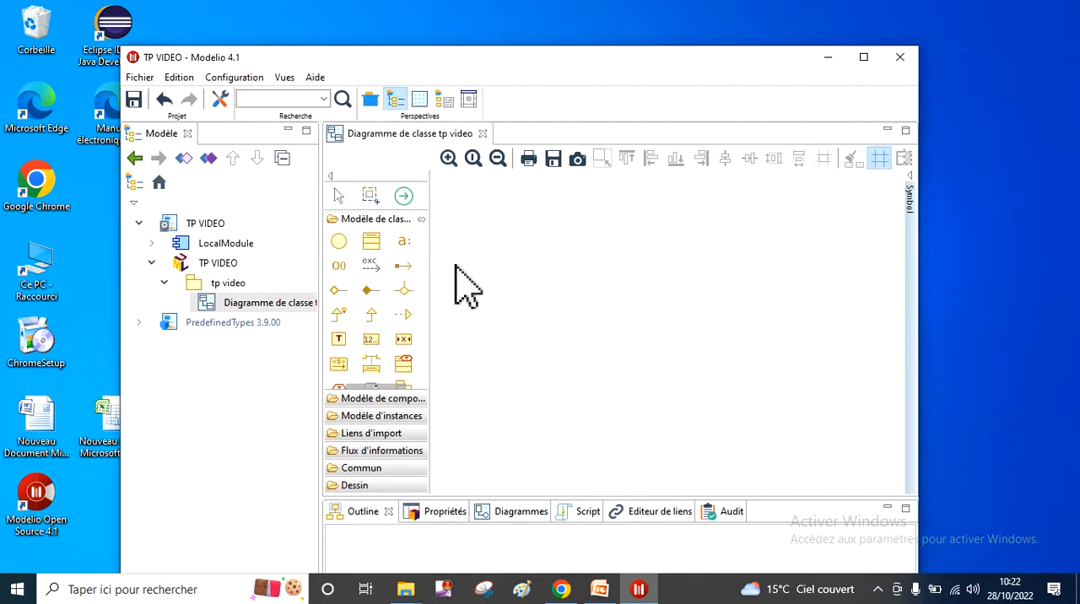
left_click(599, 590)
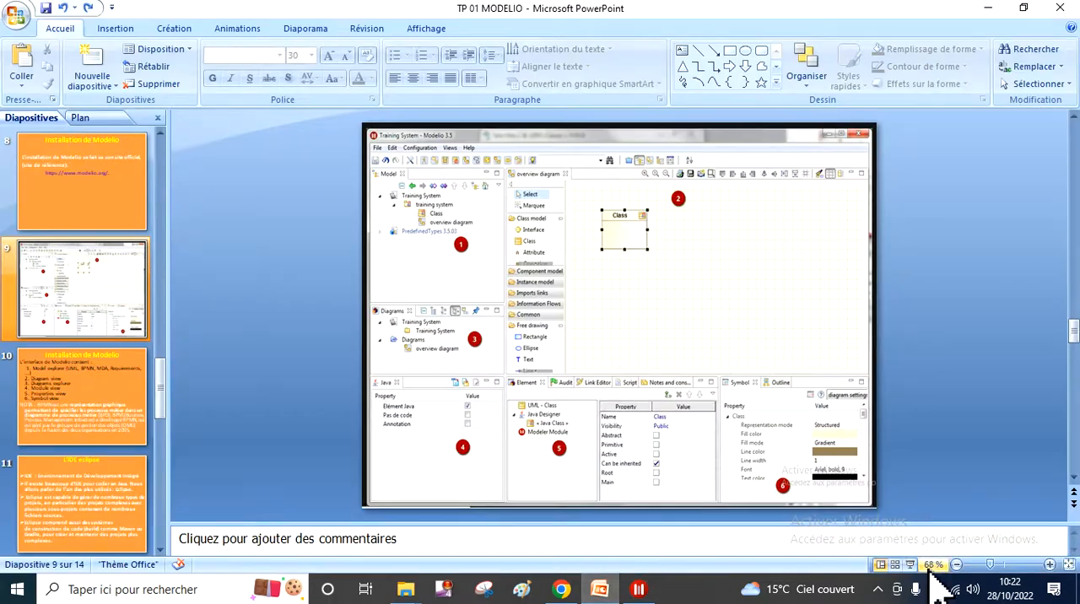
left_click(912, 566)
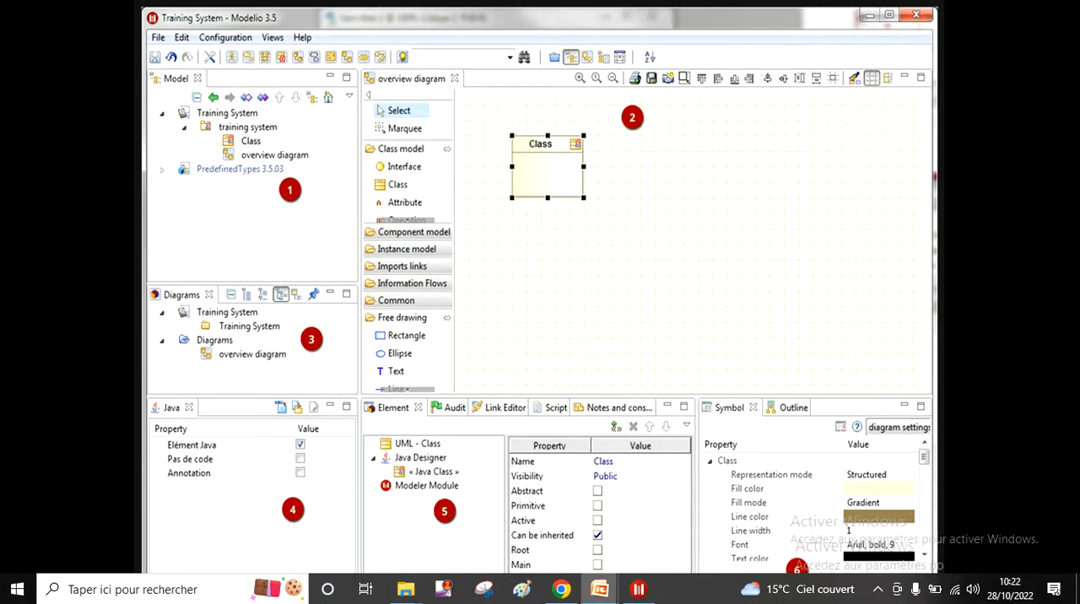
- Compare the numbered Modelio interface screenshot with the following slide's list of interface parts, from Model explorer to Symbol view
key("Right")
key("Left")
key("Right")
key("Right")
key("Right")
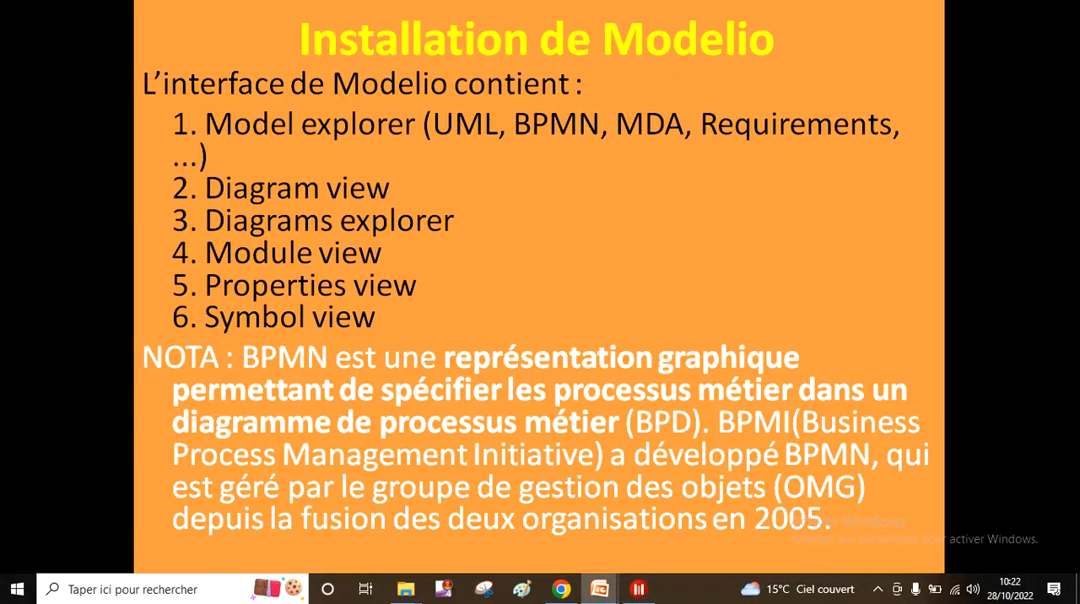
key("Right")
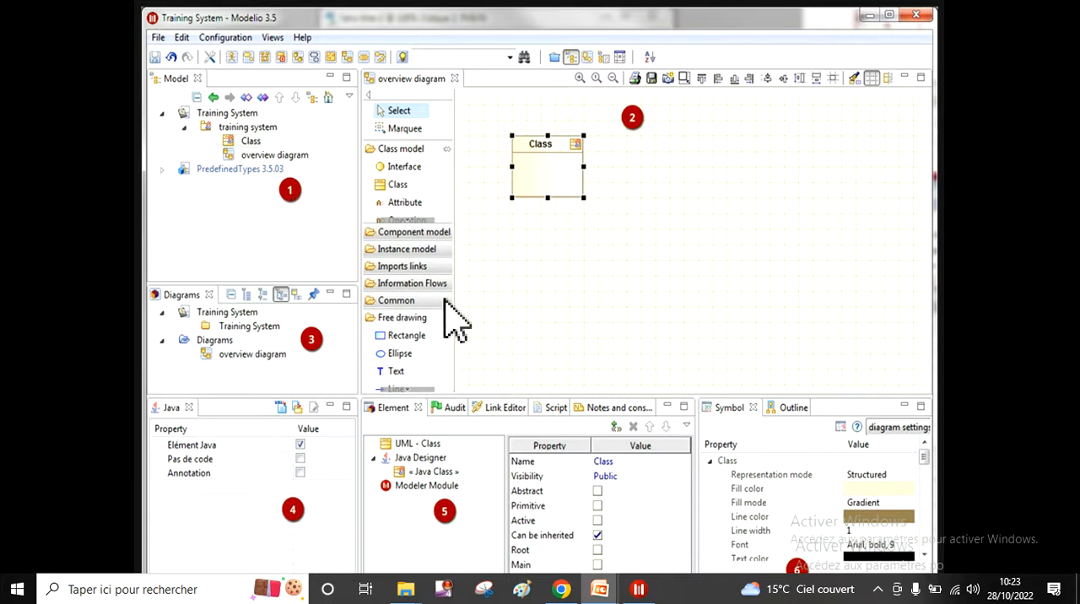
left_click(308, 215)
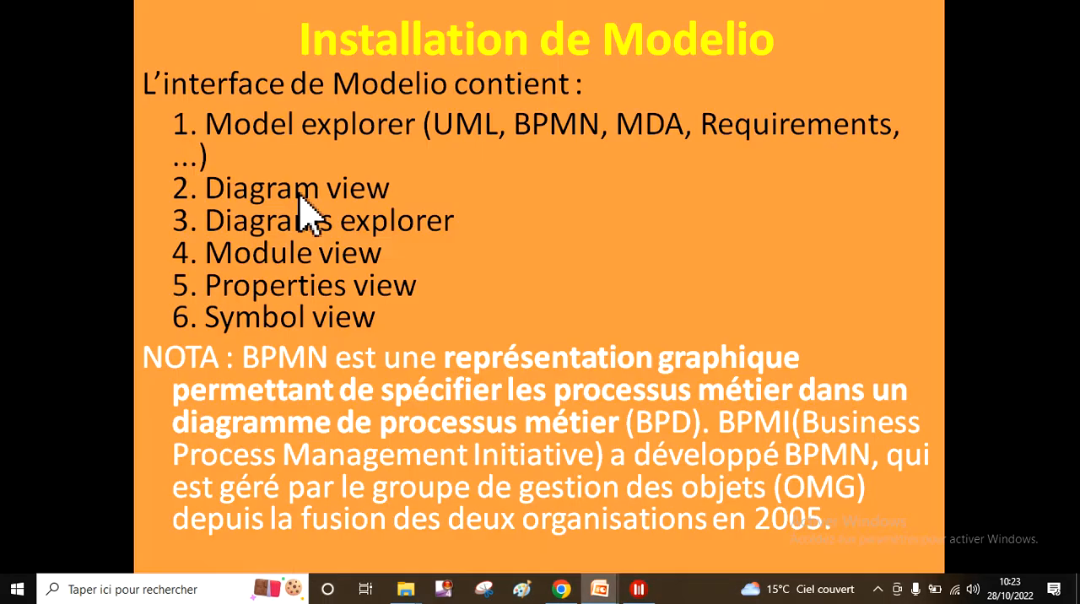